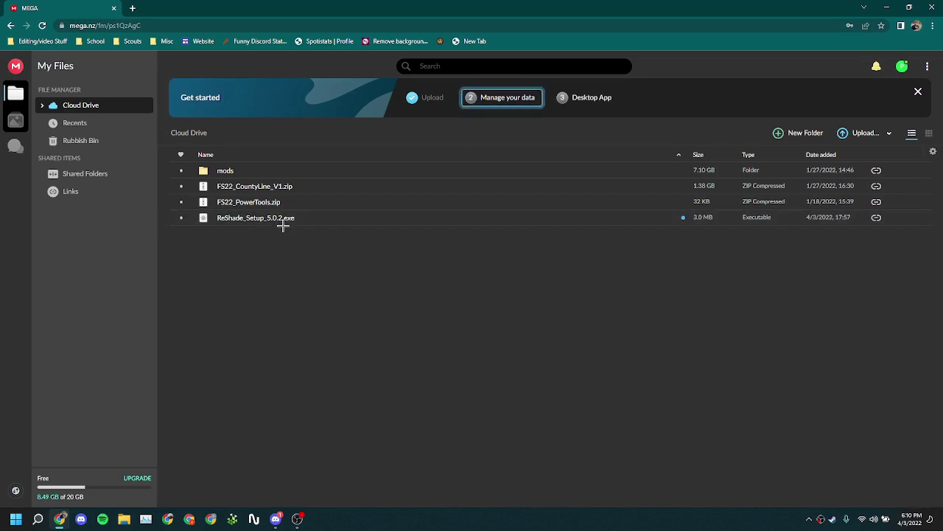
right_click(340, 218)
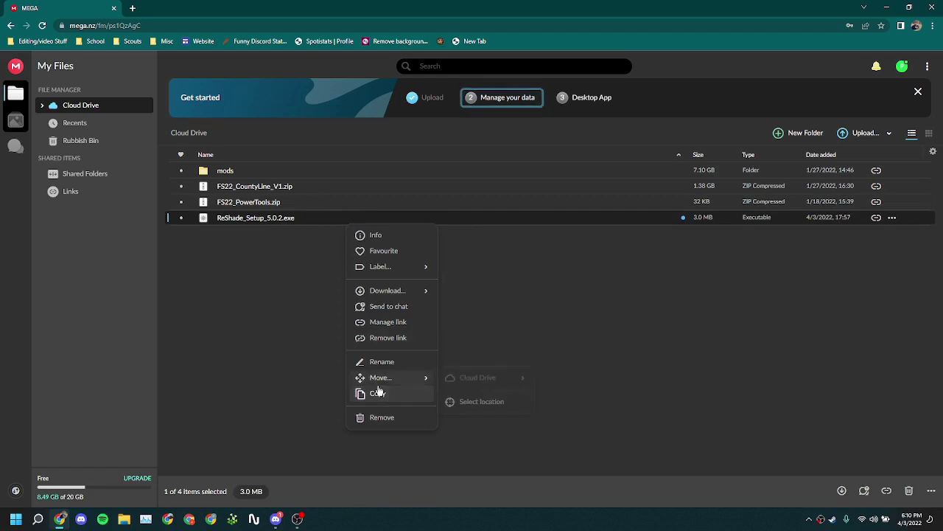
click(376, 393)
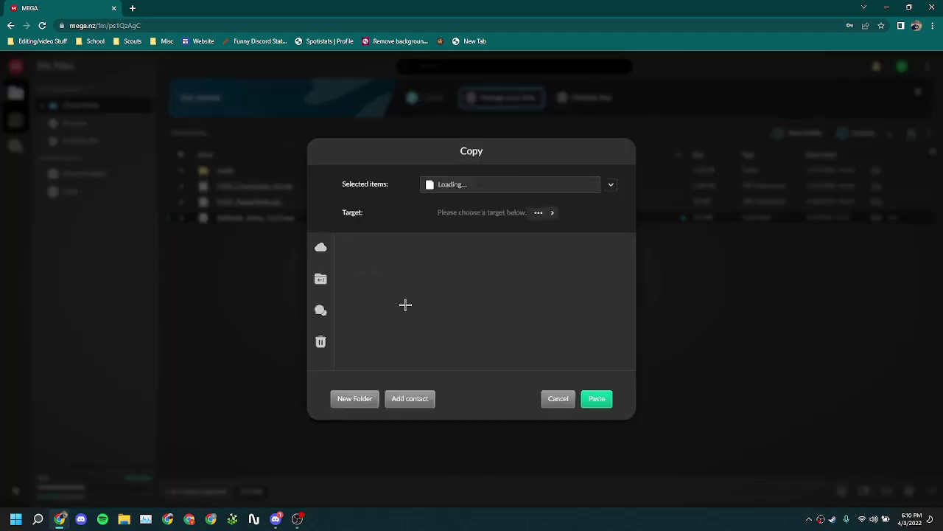
click(556, 392)
Step: Mark ReShade_Setup_5.0.2.exe in the cloud drive as a favourite
right_click(258, 219)
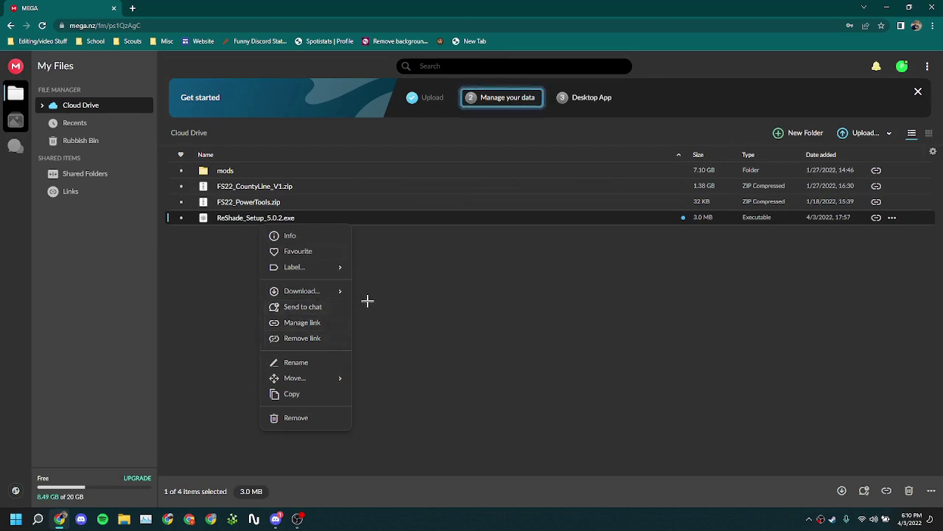
click(352, 259)
click(232, 226)
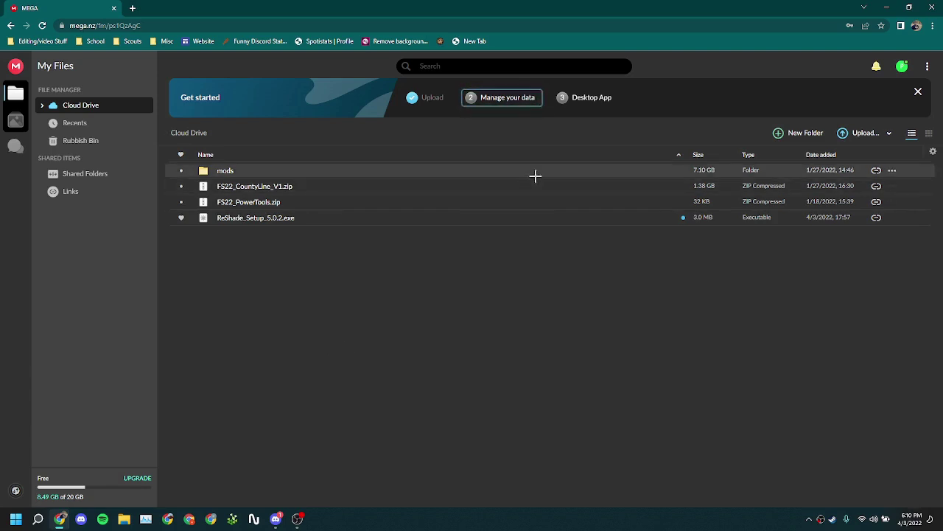
Step: Download ReShade_Setup_5.0.2.exe as a standard download and save it in the MIsc folder on HardDrive (D:)
click(258, 218)
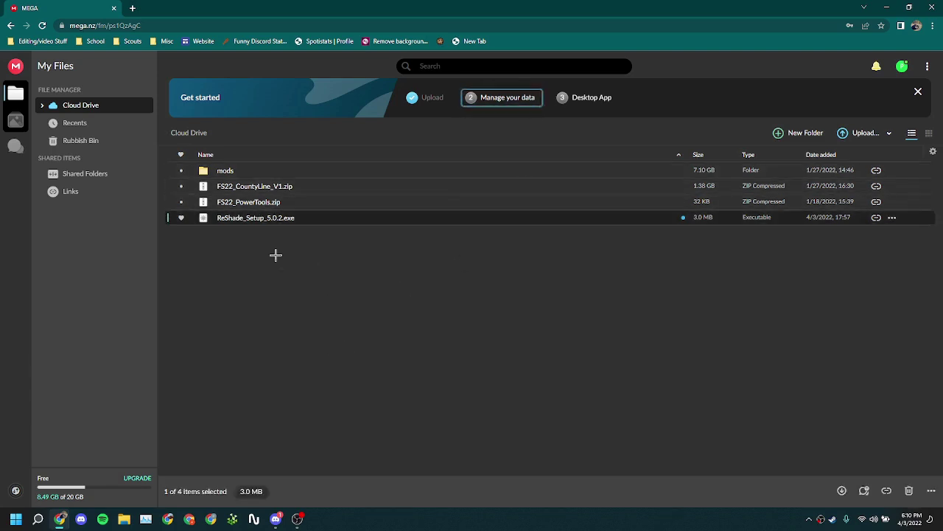
right_click(241, 219)
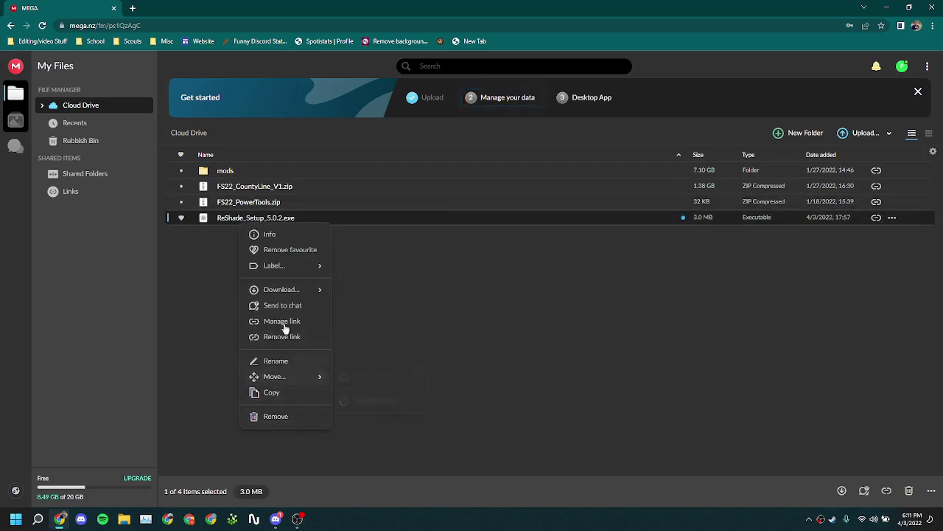
mouse_move(285, 293)
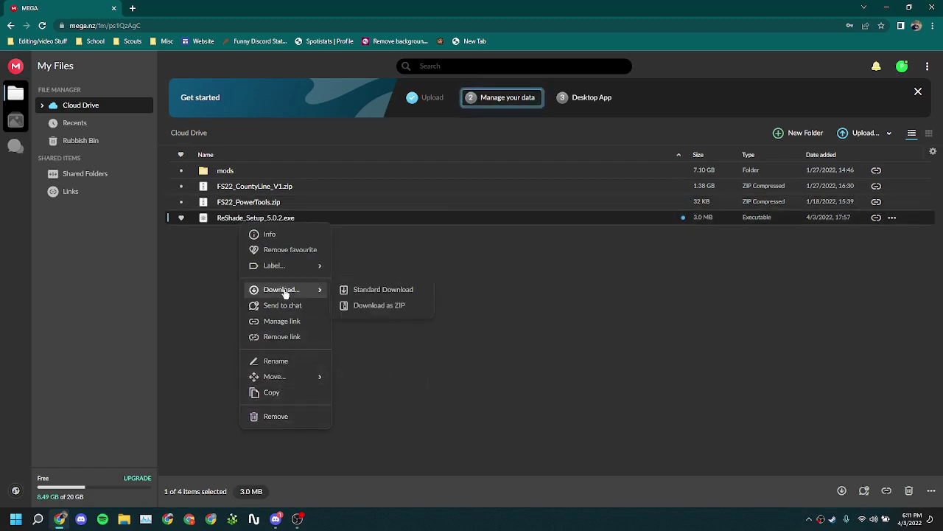
click(369, 291)
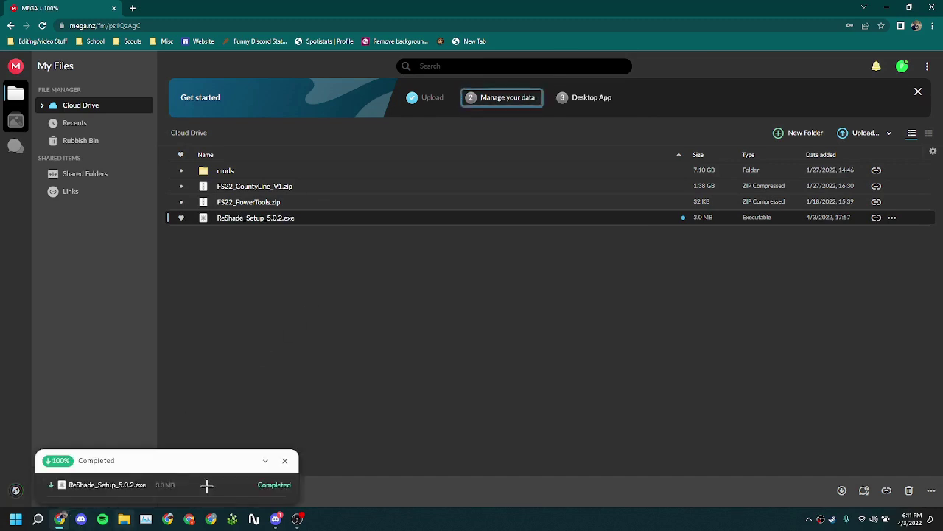
scroll(46, 98, down, 2)
scroll(45, 97, down, 1)
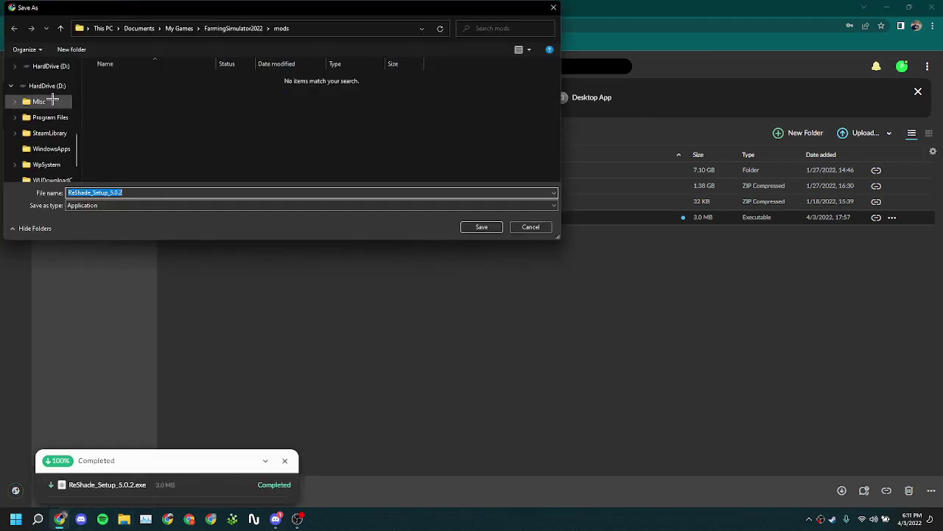
click(46, 101)
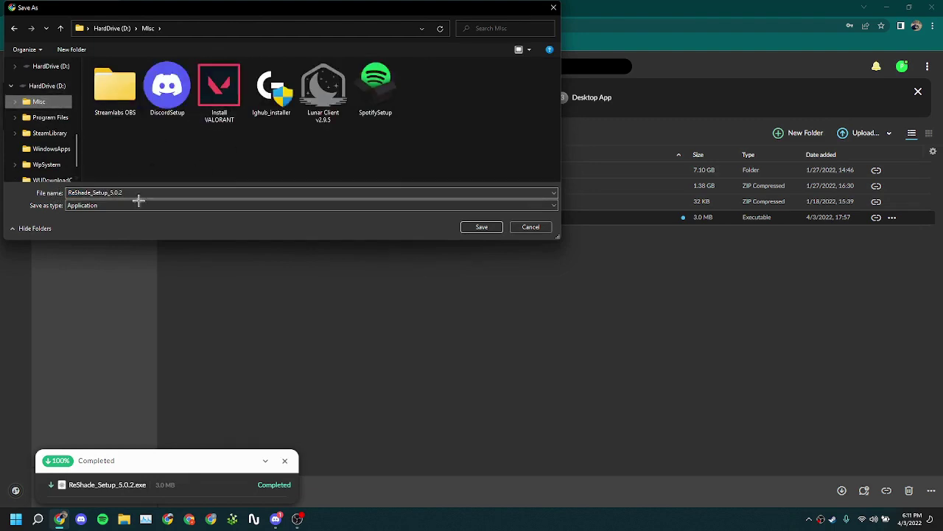
click(480, 227)
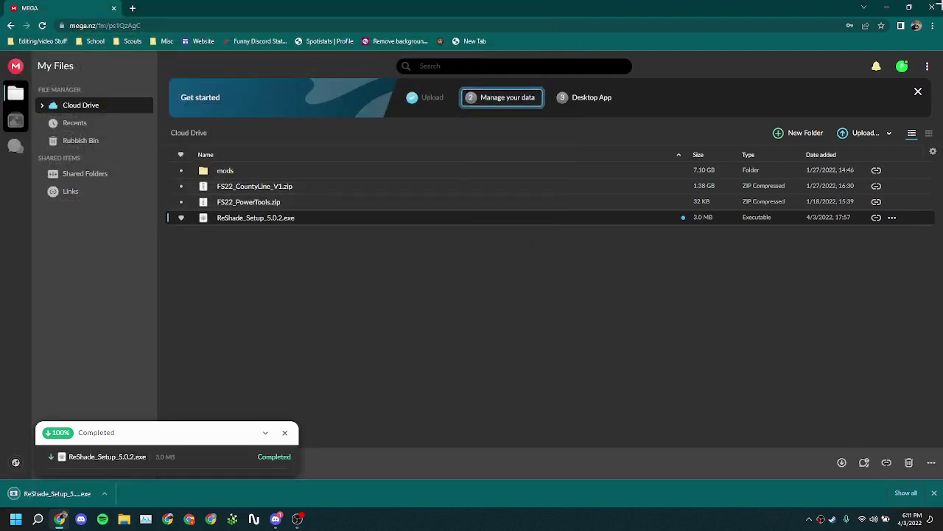
Step: Close the browser and launch the ReShade 5.0.2 setup from the MIsc folder in File Explorer
click(931, 7)
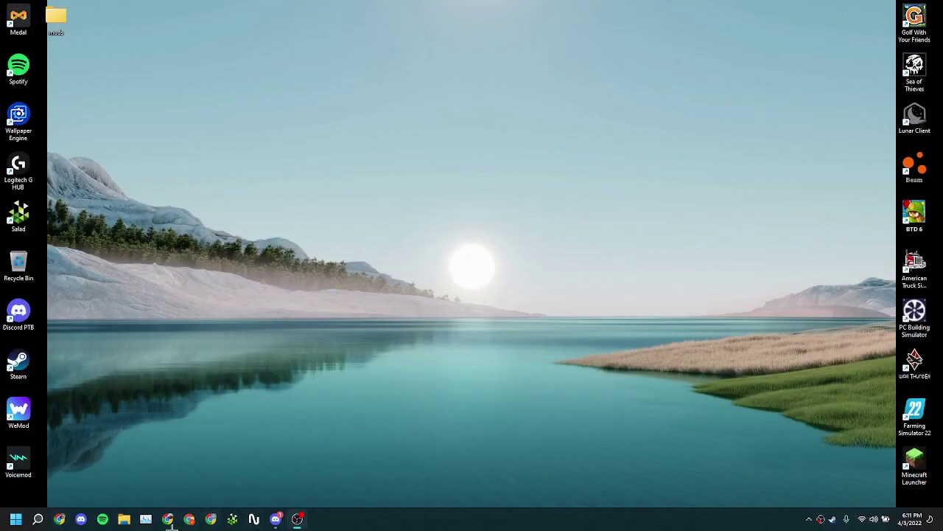
click(123, 520)
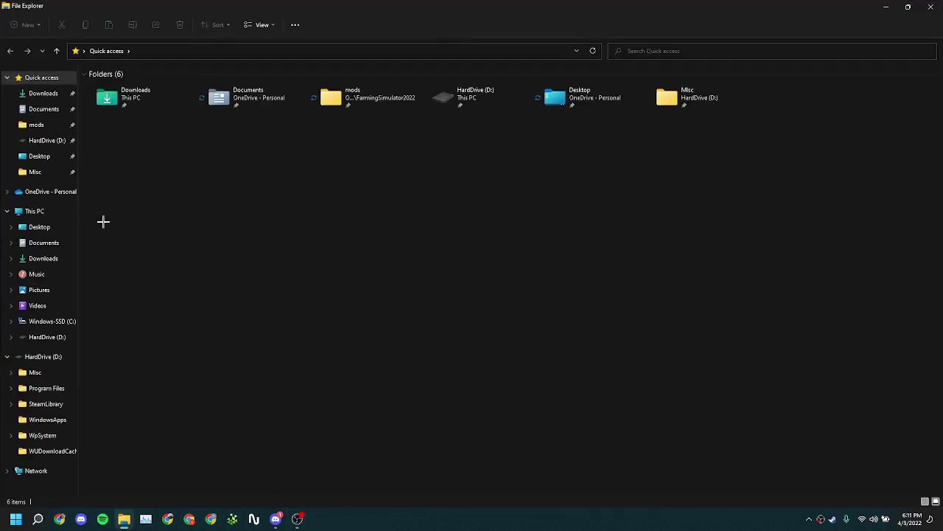
click(36, 372)
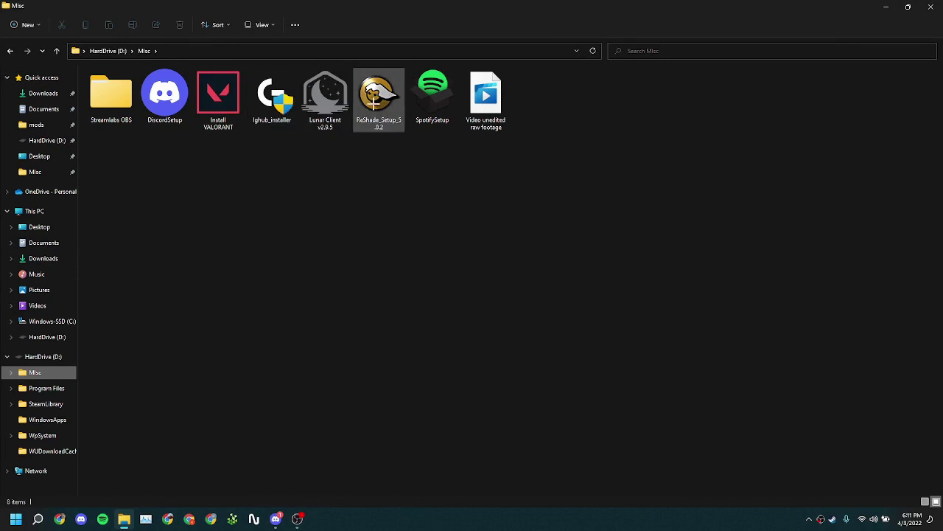
click(378, 93)
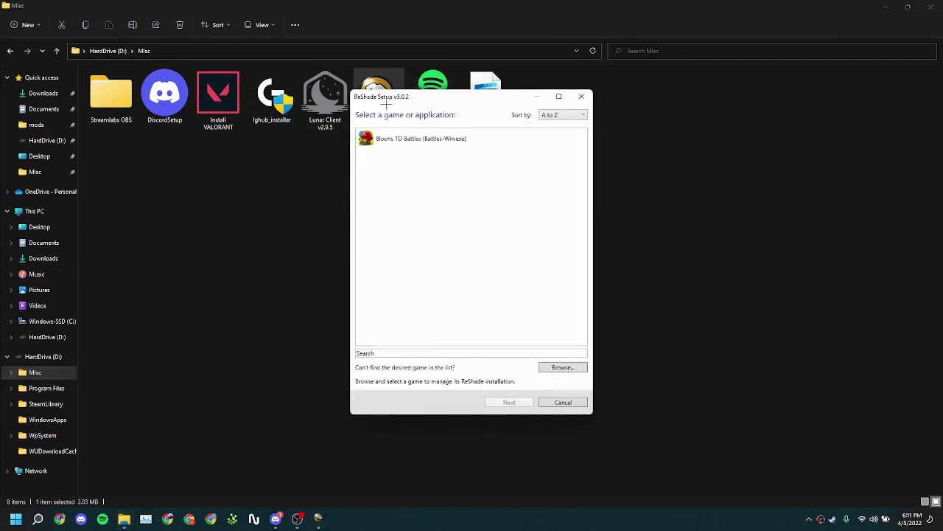
Step: Choose GIANTS Engine 9.0.0 (FarmingSimulator2022Game.exe) as the game for the ReShade installation
drag(376, 87, 365, 84)
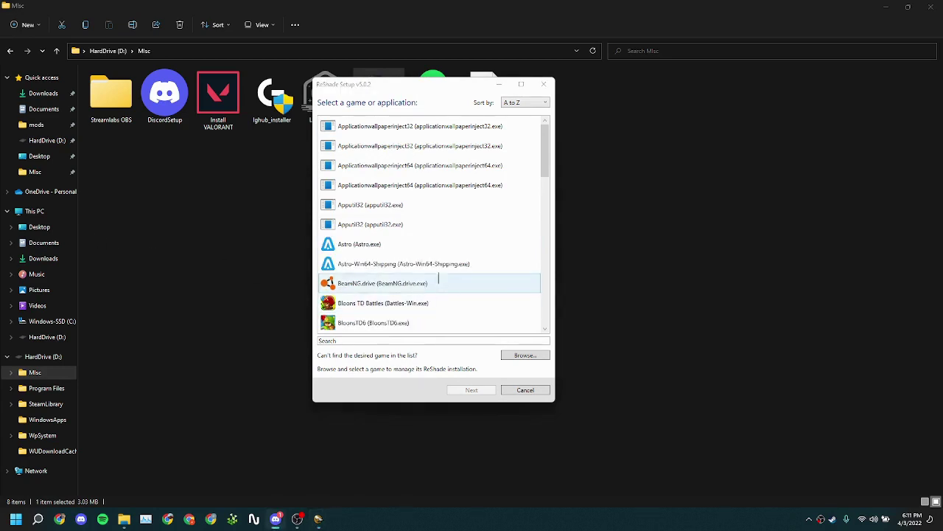
scroll(413, 264, down, 3)
scroll(412, 263, down, 1)
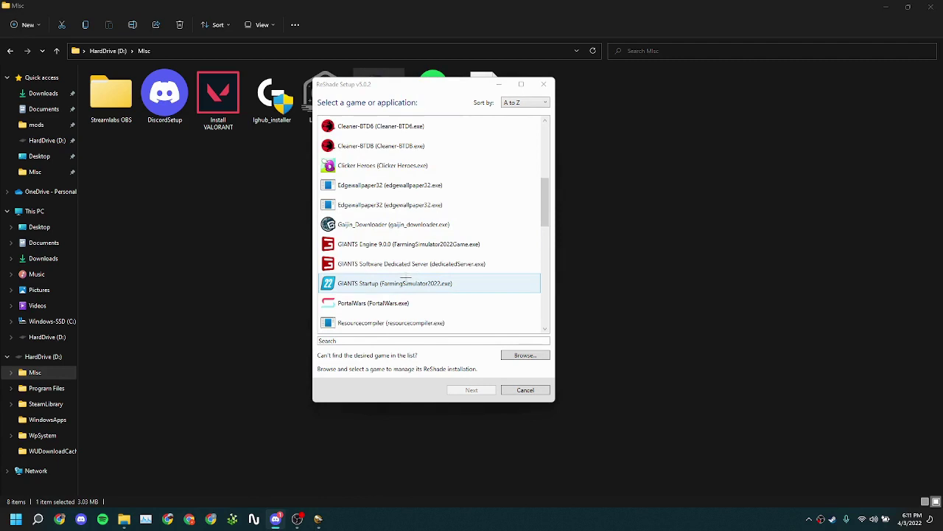
scroll(441, 254, down, 2)
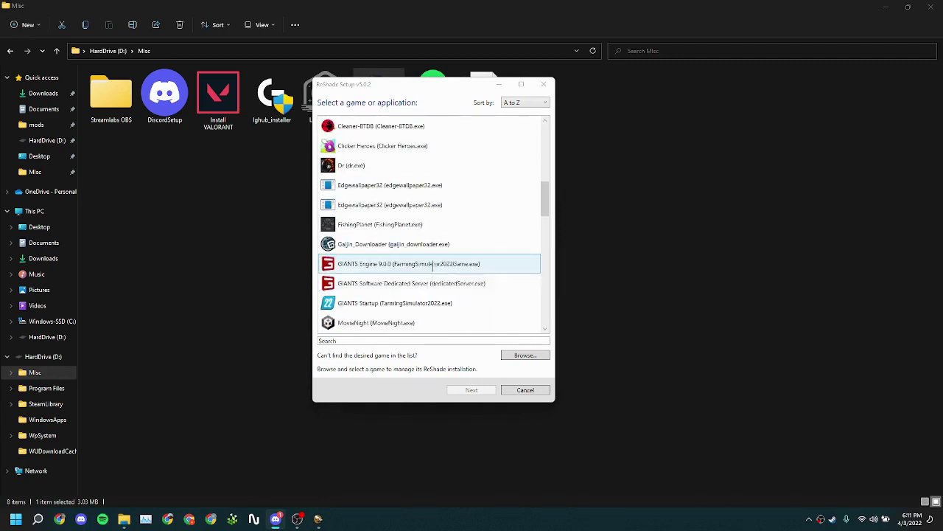
scroll(433, 264, down, 2)
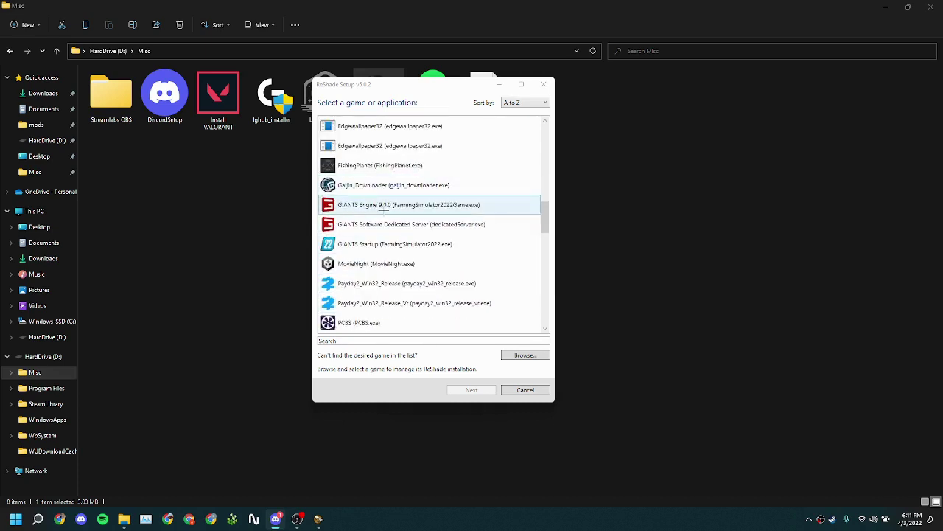
click(407, 302)
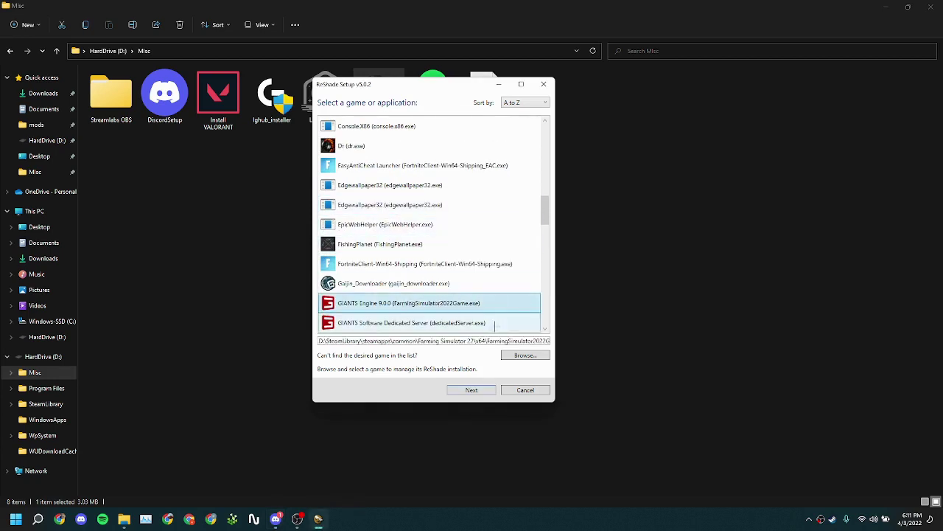
click(471, 390)
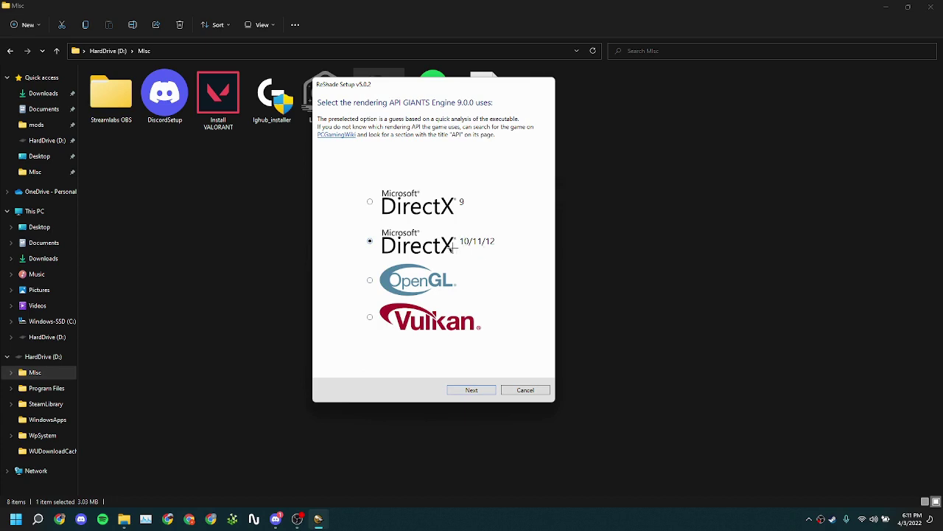
Step: Accept DirectX 10/11/12 as the rendering API and Modify as the operation on the existing ReShade installation
click(463, 391)
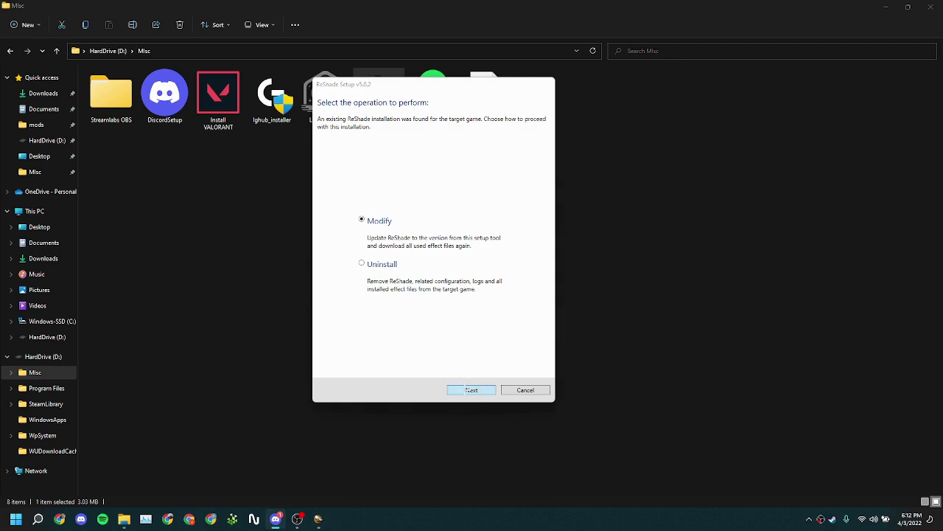
click(465, 390)
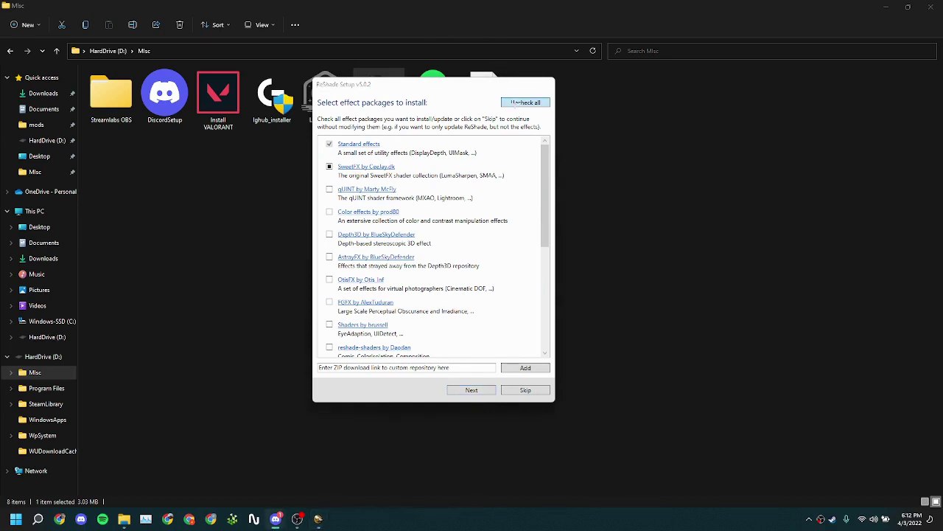
Step: Select all effect packages, install them and finish the ReShade setup
click(516, 102)
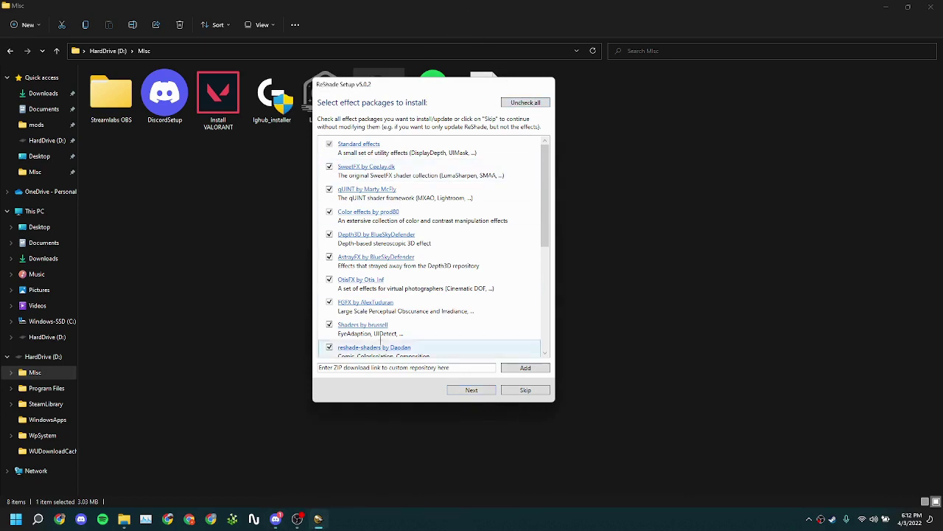
click(470, 389)
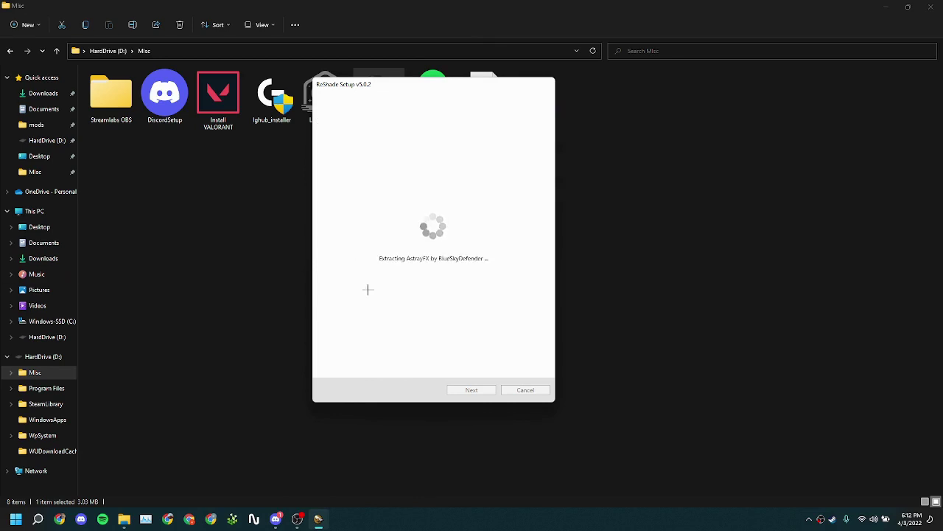
drag(383, 84, 238, 155)
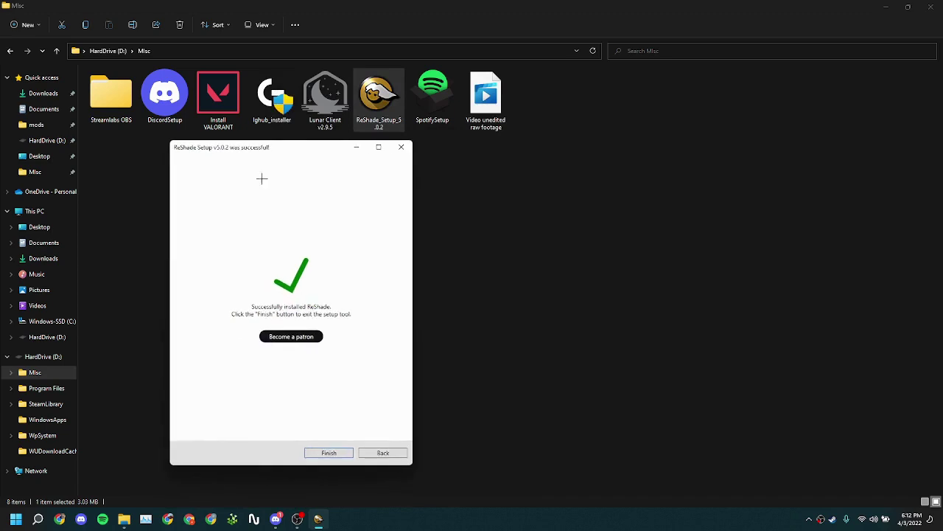
click(337, 451)
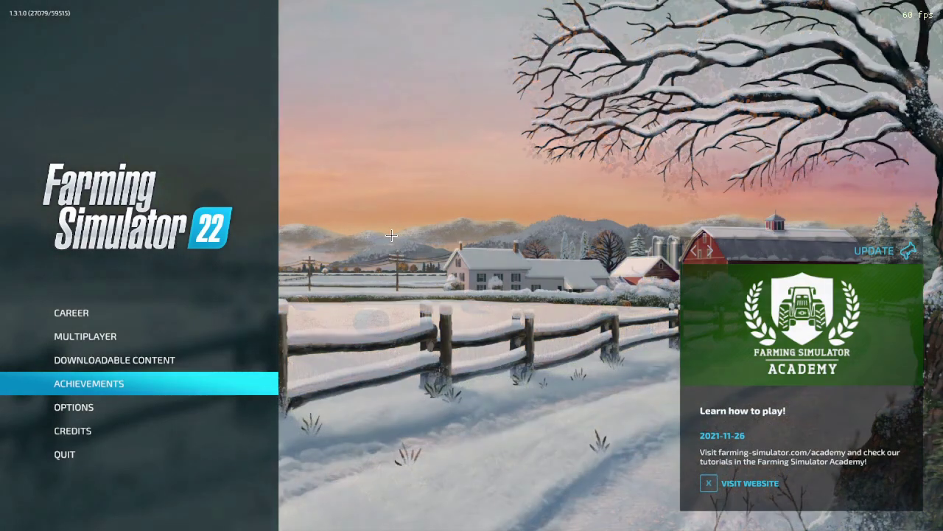
Step: Open the ReShade overlay in Farming Simulator 22, filter the effects by HDR and enable MagicHDR, HDR and Blooming_HDR
key(Home)
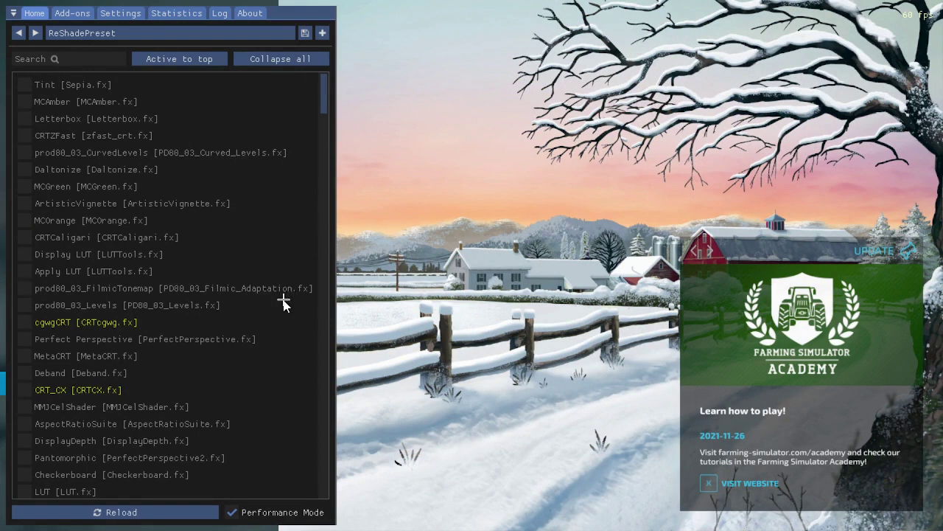
click(74, 59)
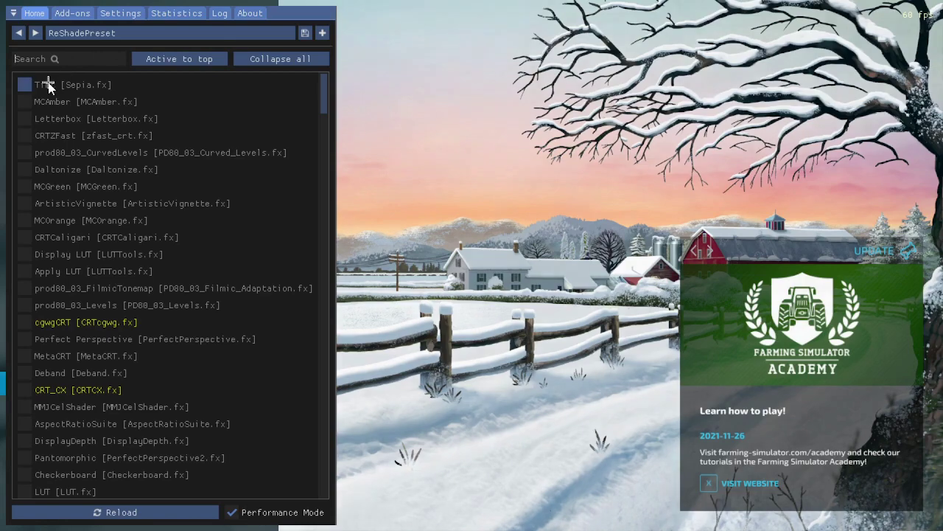
text(HDR)
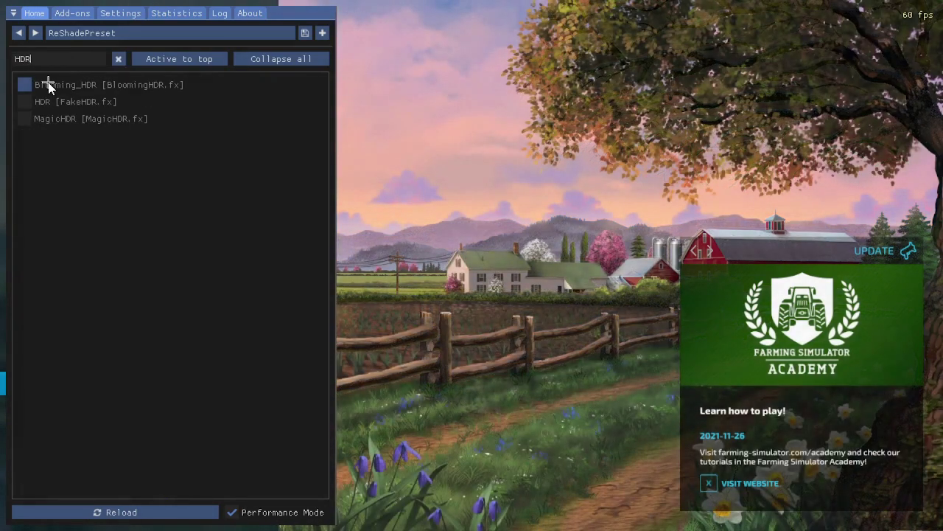
click(25, 119)
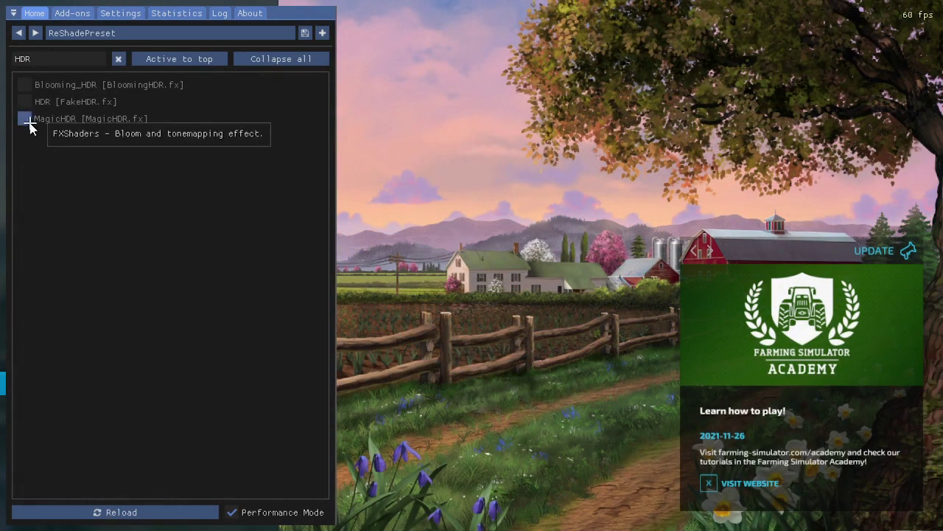
click(24, 101)
click(25, 84)
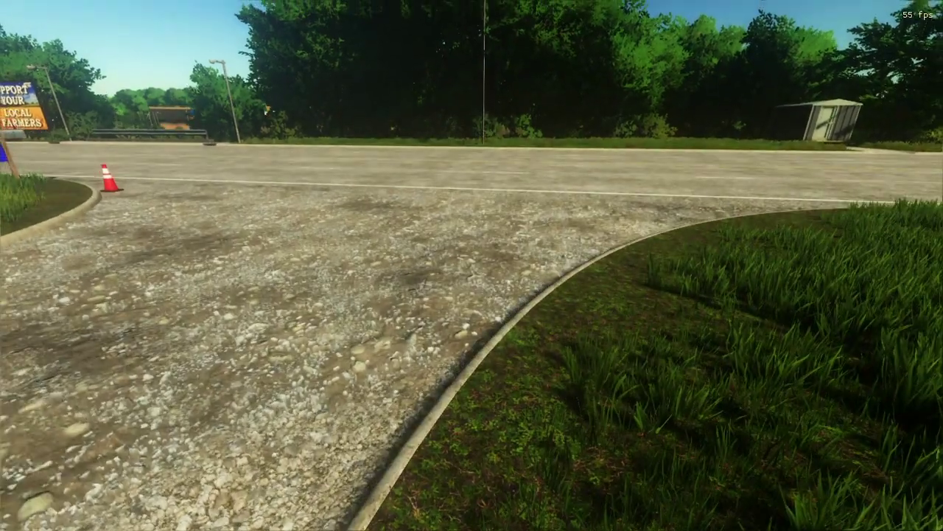
Step: Show the game HUD again and open the Cars category of the vehicle shop
key(F1)
mouse_move(472, 265)
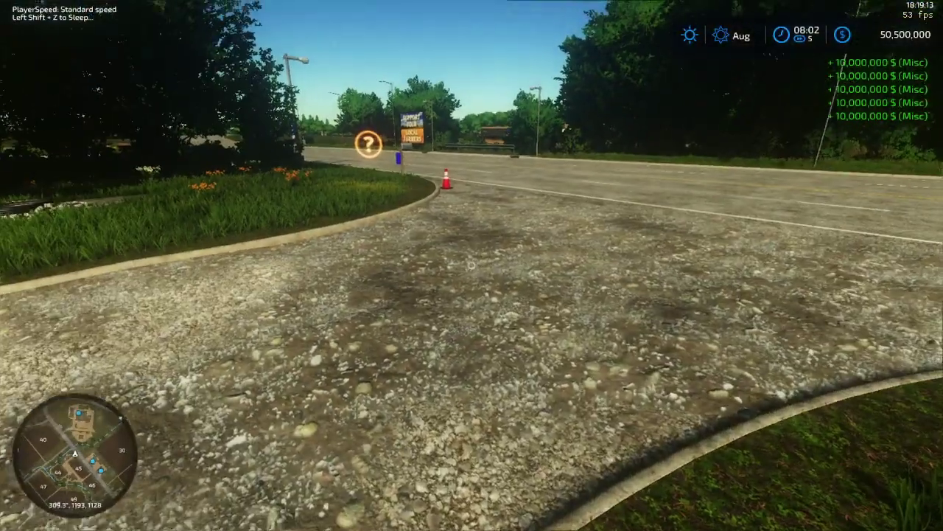
key(p)
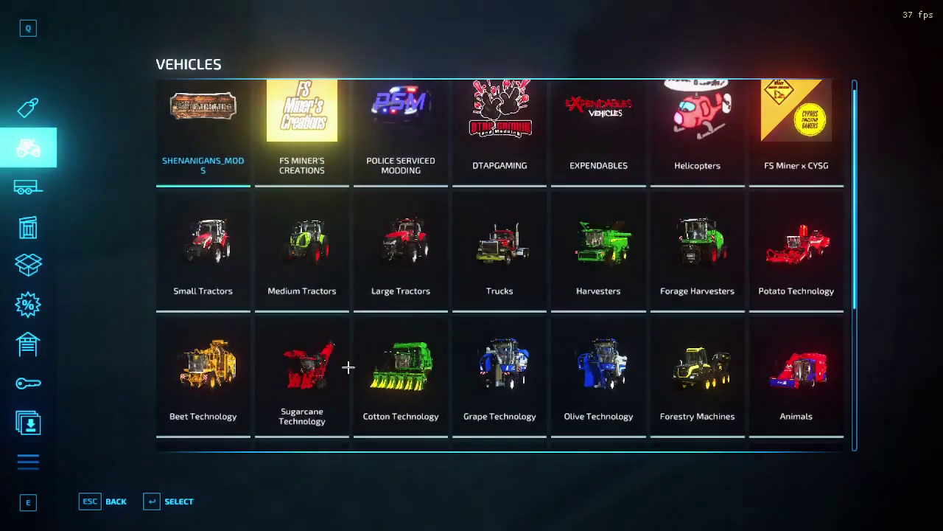
scroll(349, 391, down, 2)
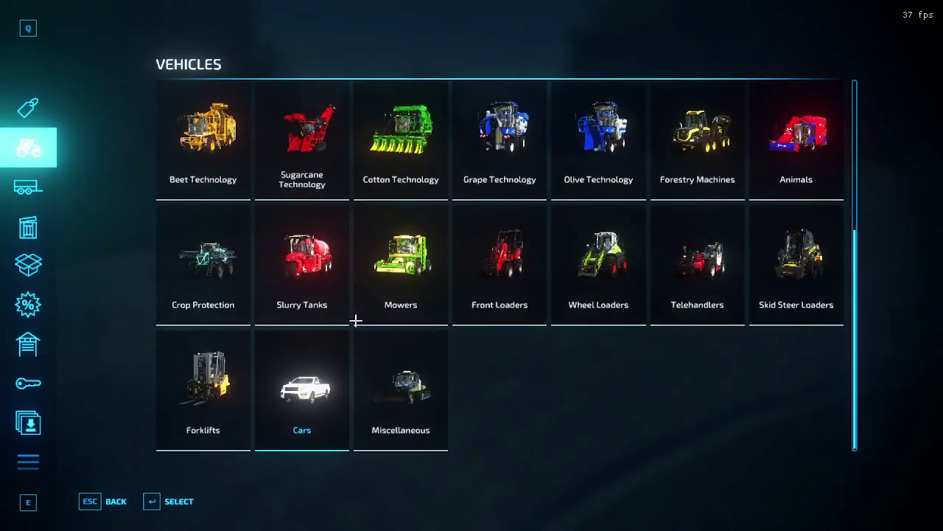
click(352, 368)
Step: Find the Yamaha YZ 250 among the cars and buy it with Chrome rims and the Rancher engine setup
scroll(410, 297, down, 8)
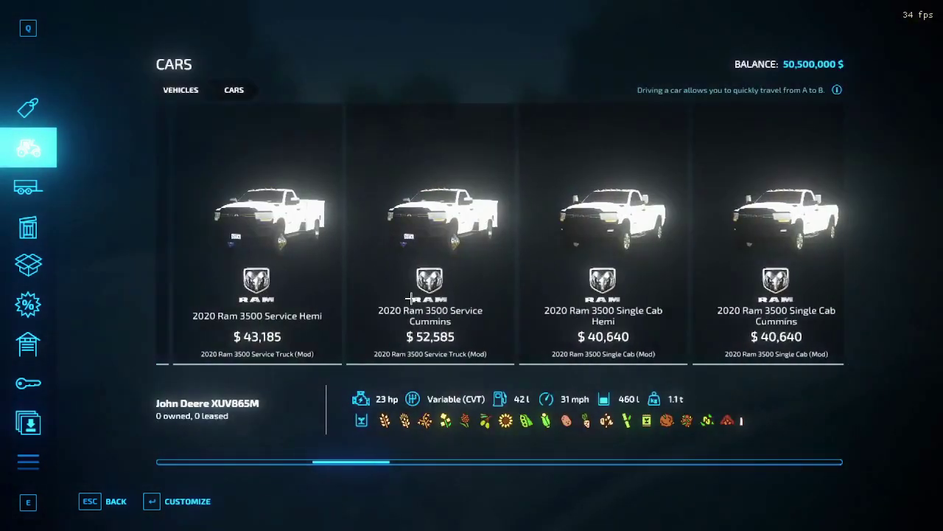
scroll(408, 303, down, 5)
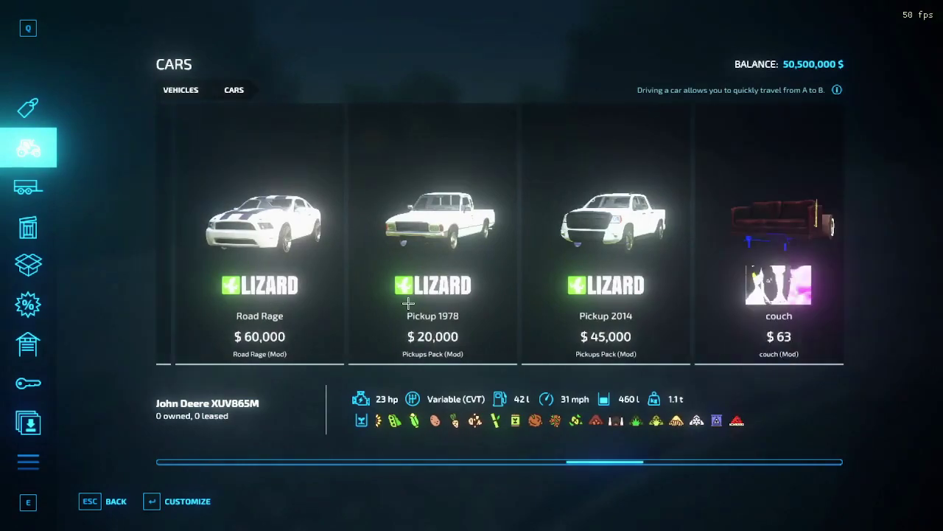
scroll(408, 302, down, 5)
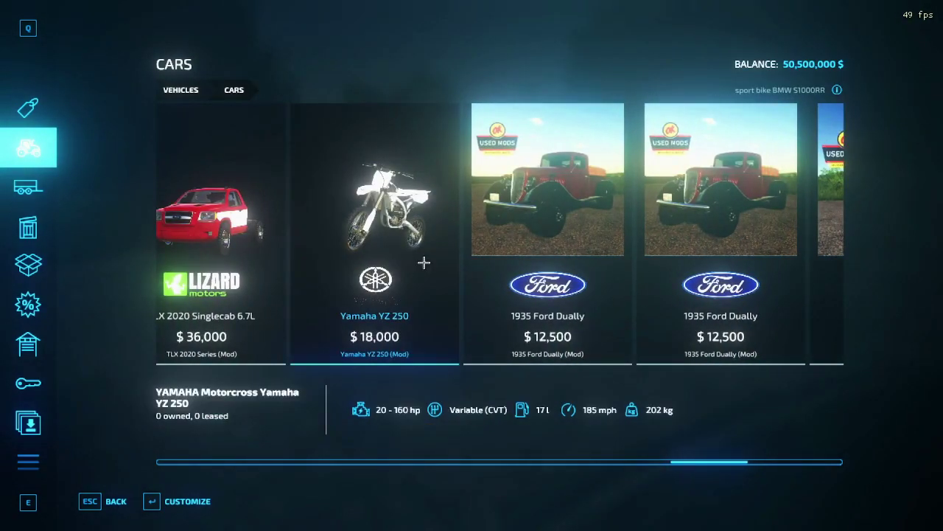
click(424, 262)
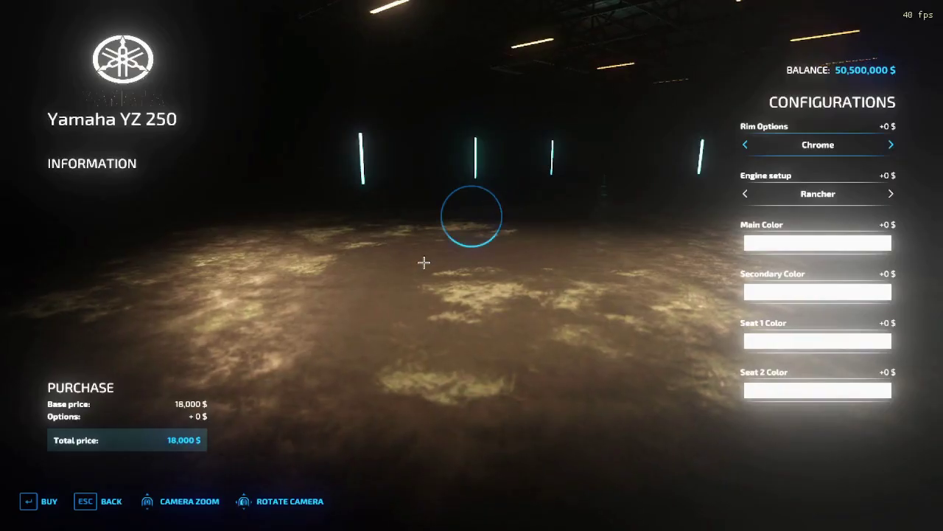
key(Return)
key(Return)
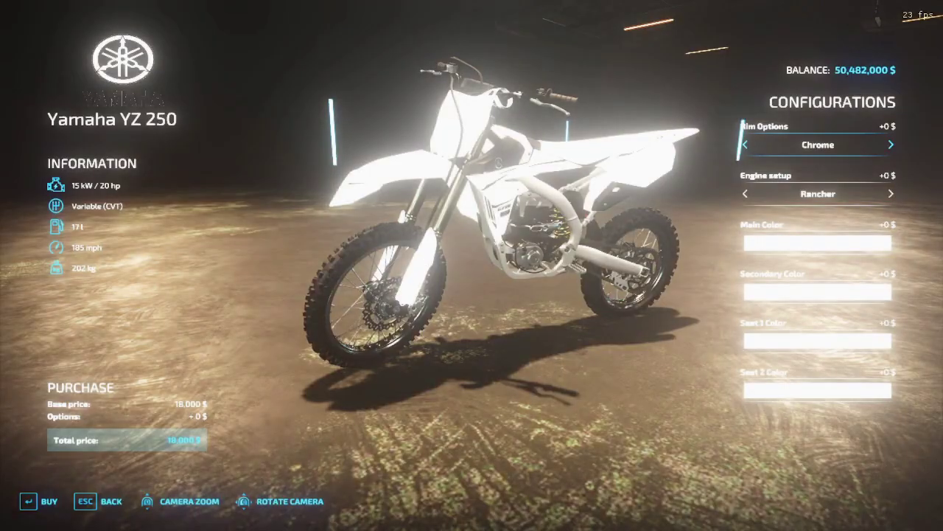
Step: Leave the shop and switch to the purchased Yamaha motorcycle
key(Escape)
key(Escape)
key(Tab)
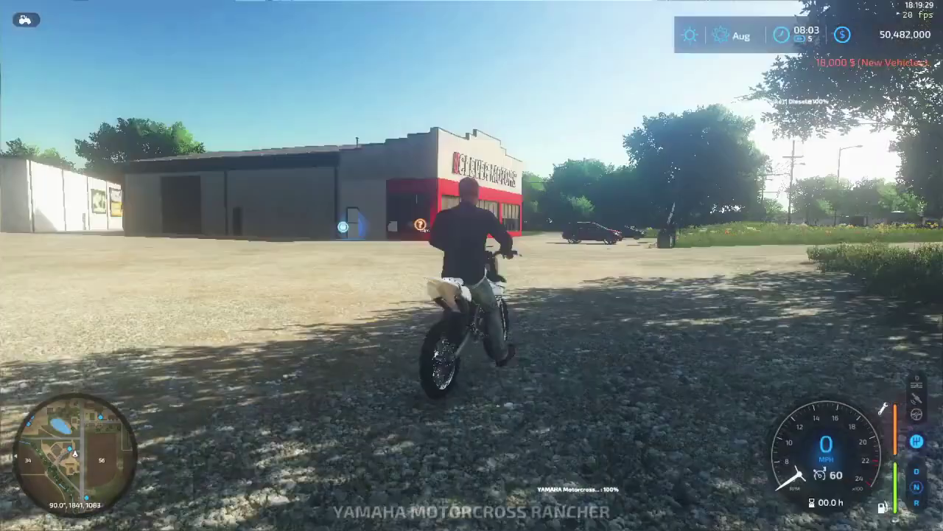
Step: Hide the HUD and ride the motorcycle out of the Clever Motors yard to the main road
key(w)
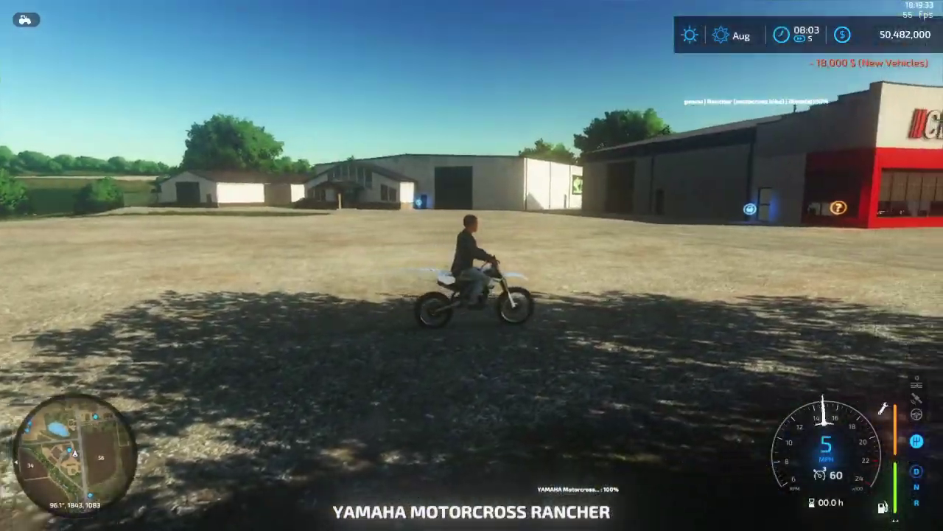
key(F1)
key(d)
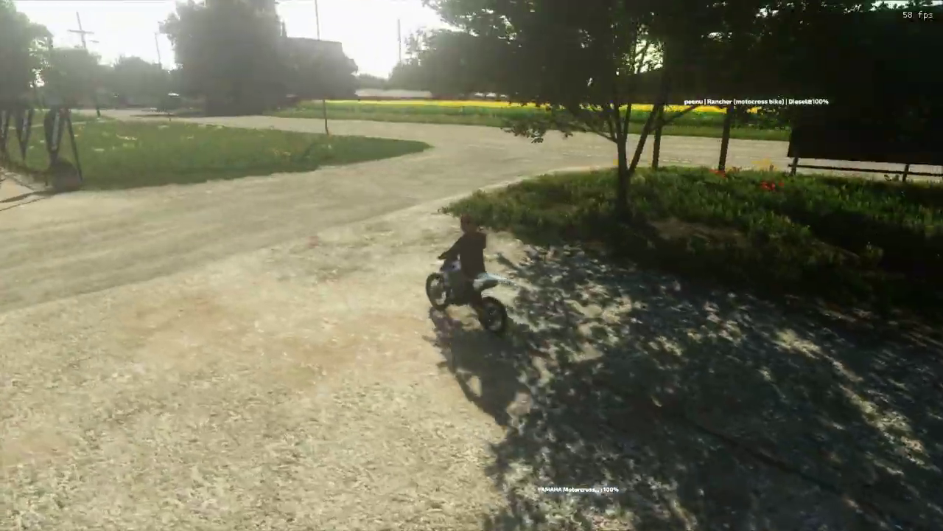
key(d)
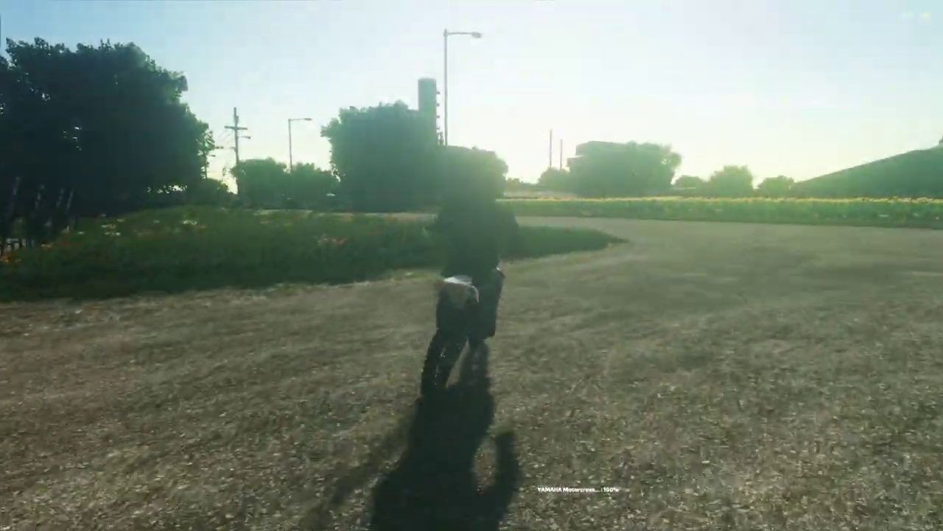
key(a)
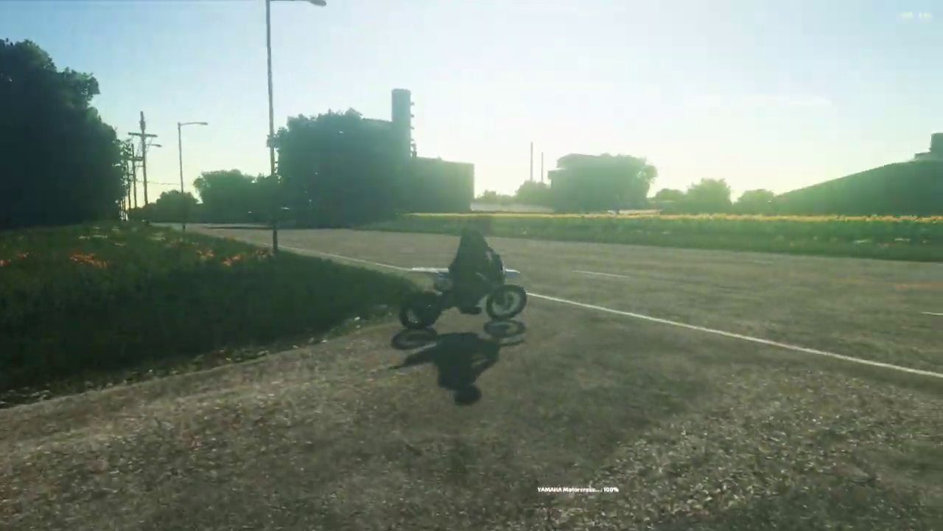
Step: Circle the motorcycle through the dealership entrance and back onto the road beside the sunflower field to show the graphics
key(d)
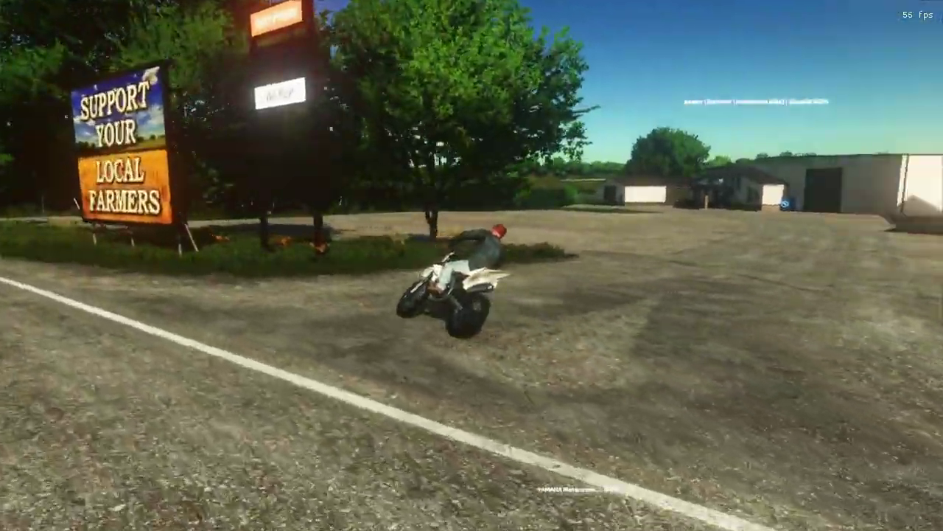
key(d)
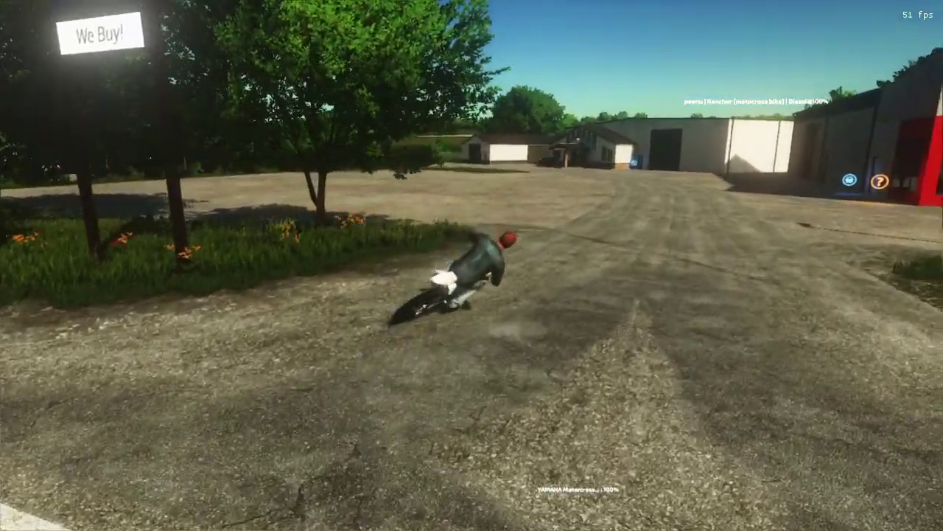
key(a)
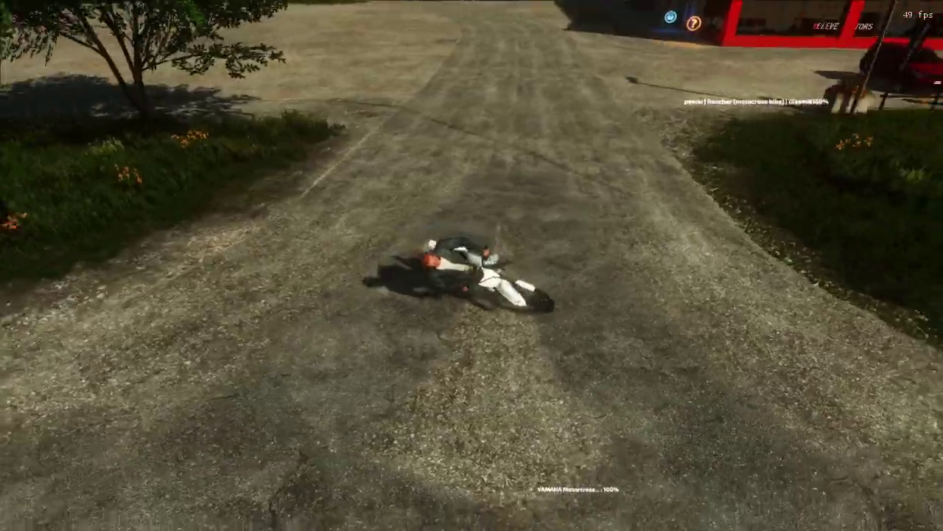
key(a)
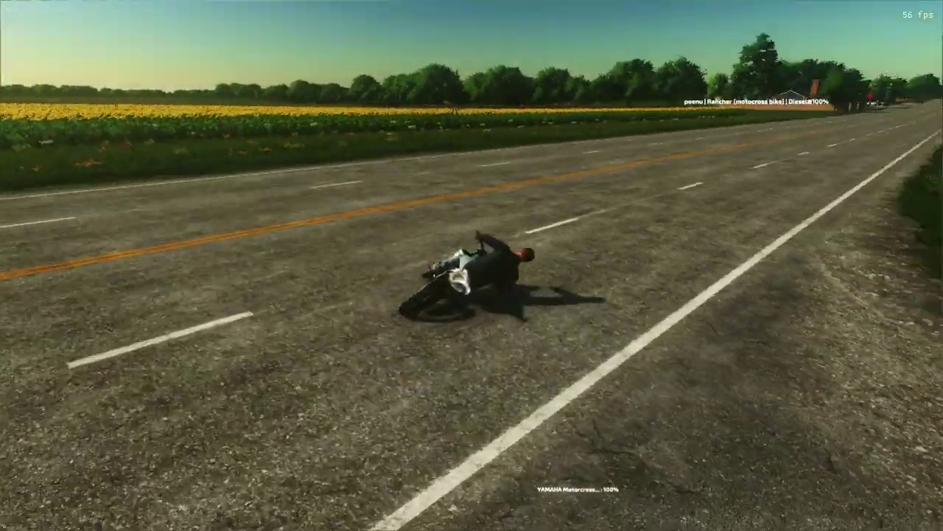
key(a)
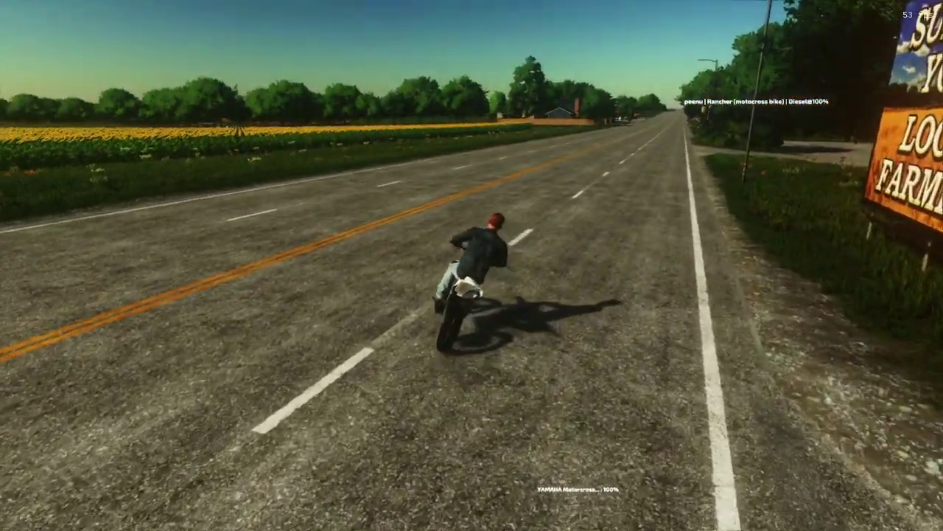